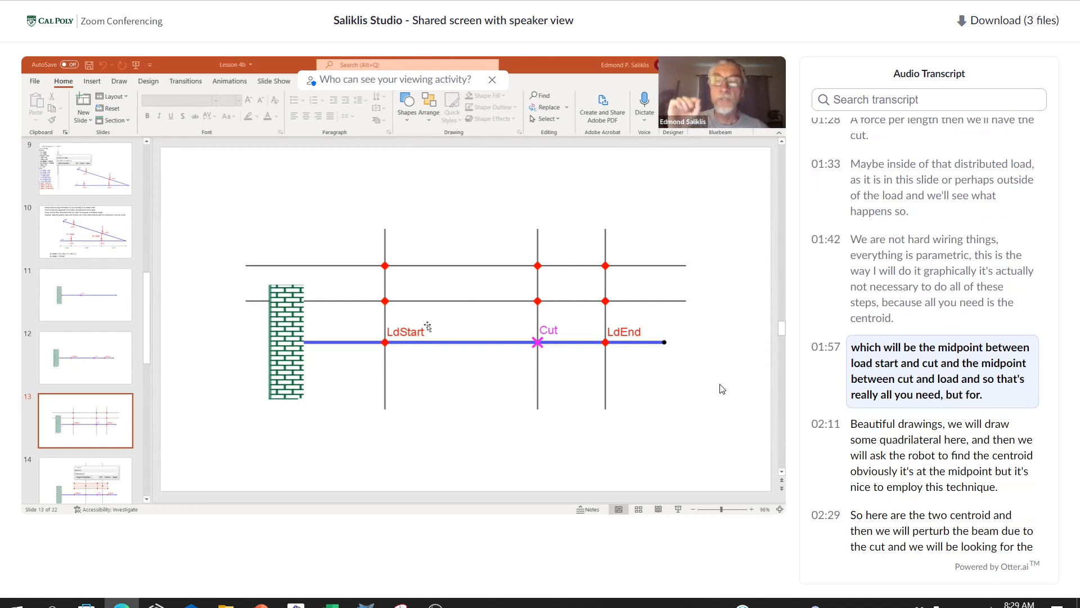
pyautogui.moveTo(408, 329)
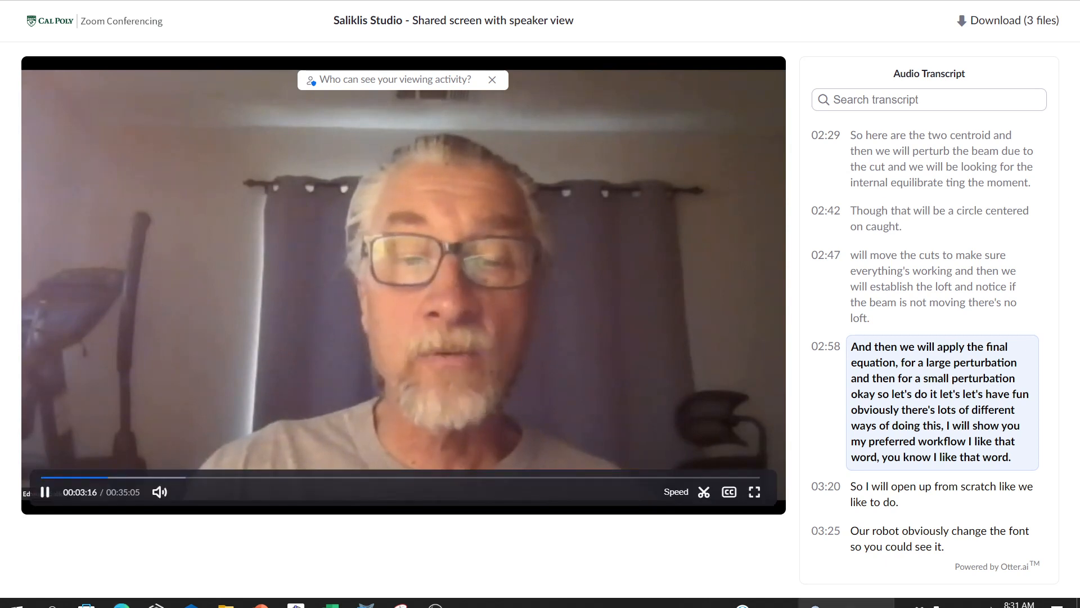
pyautogui.moveTo(846, 604)
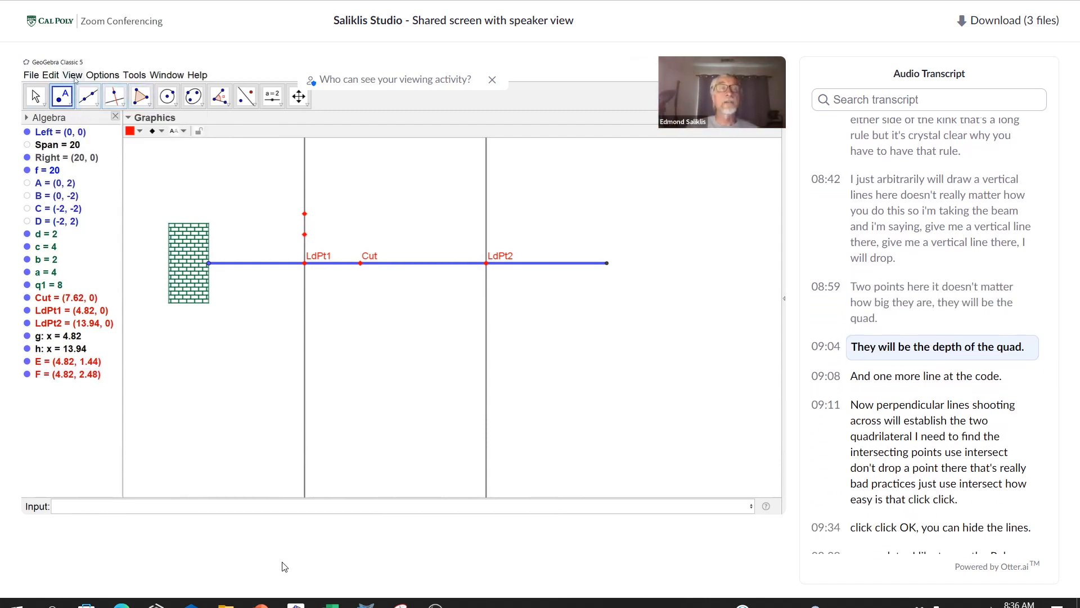
# - Draw two adjoining quadrilaterals through the construction-line intersections above the beam, one from LdPt1 to Cut and one from Cut to LdPt2
pyautogui.click(121, 107)
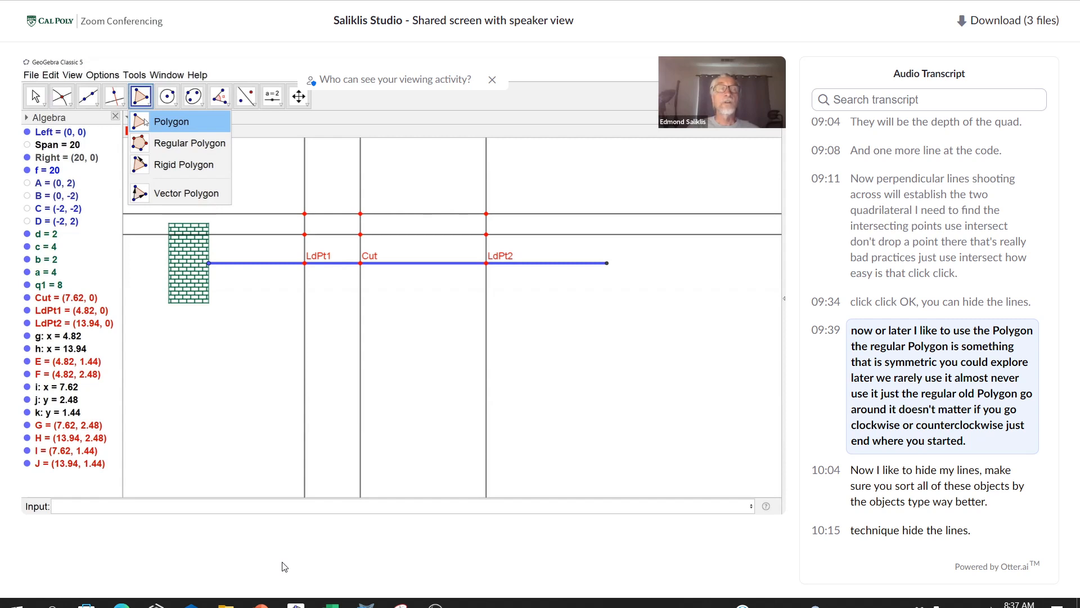
pyautogui.click(145, 122)
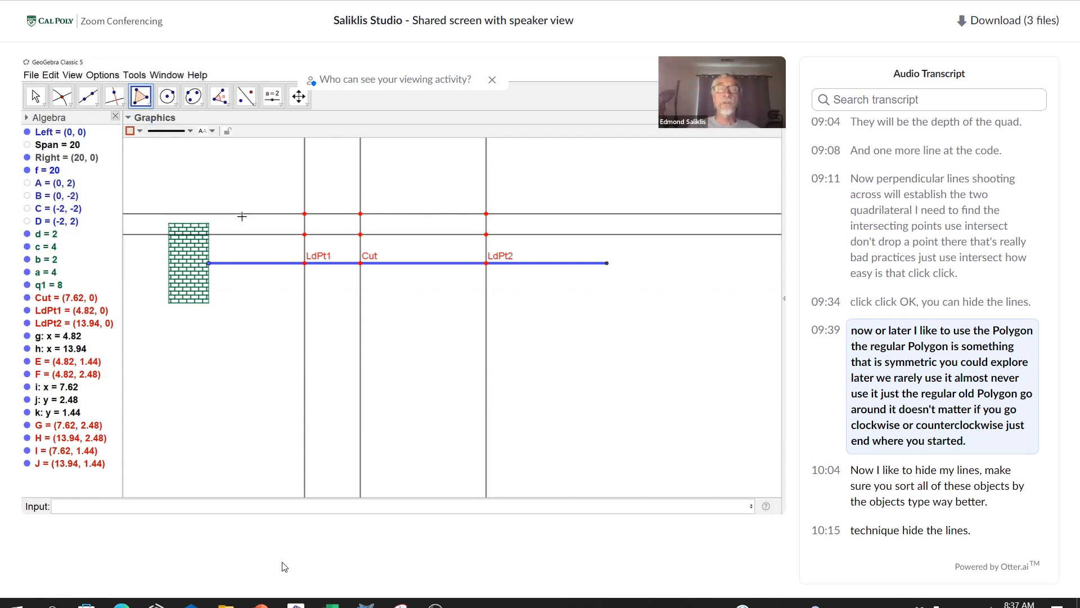
pyautogui.click(304, 234)
pyautogui.click(305, 214)
pyautogui.click(360, 214)
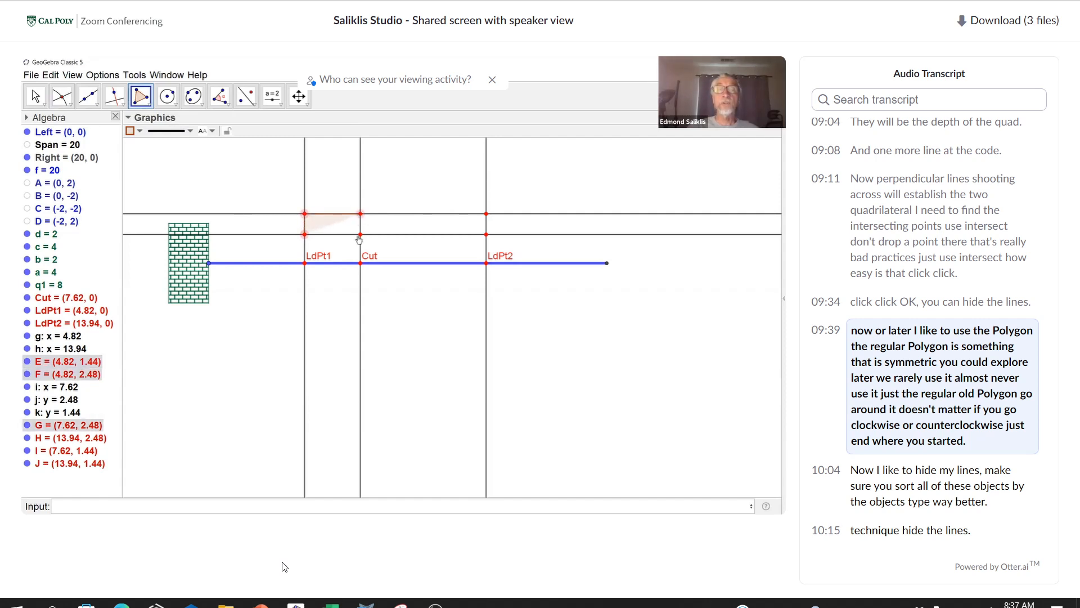
pyautogui.click(360, 234)
pyautogui.click(305, 234)
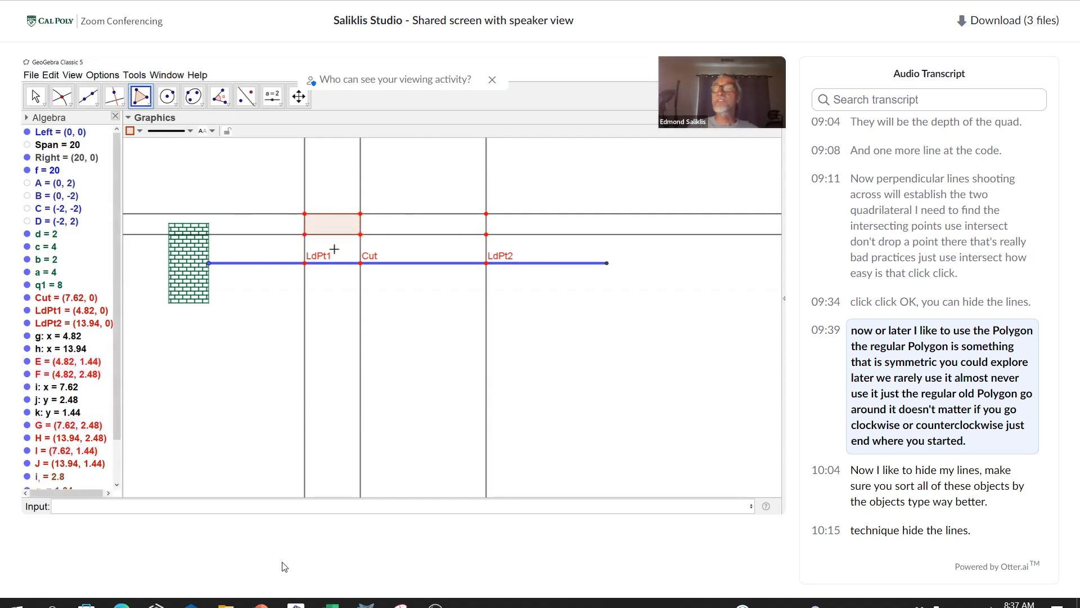
pyautogui.click(361, 214)
pyautogui.click(486, 214)
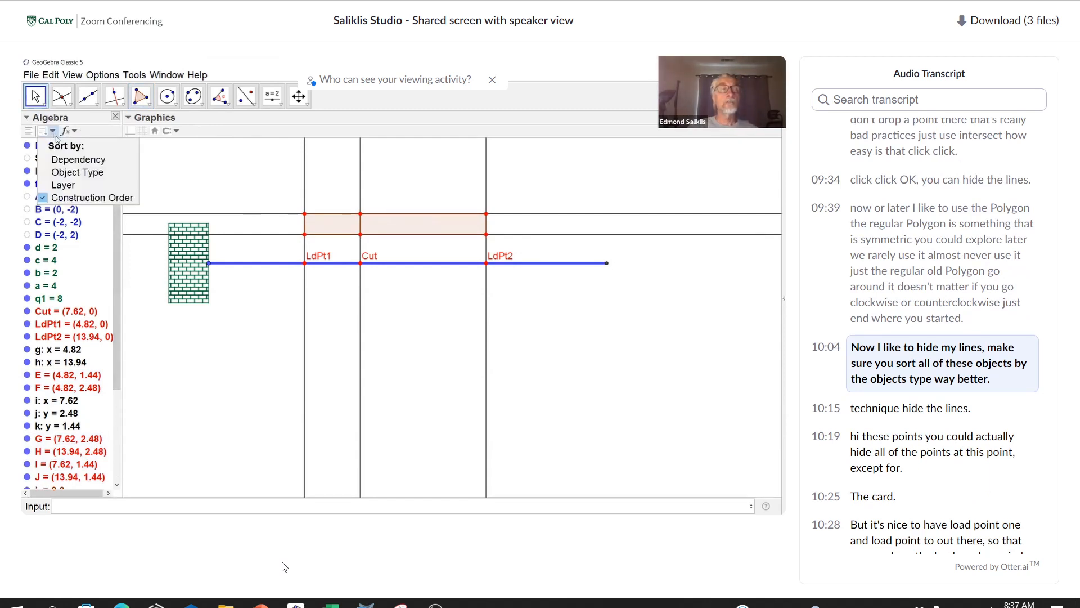
# - Sort the algebra objects by object type and hide all the construction lines together
pyautogui.click(71, 173)
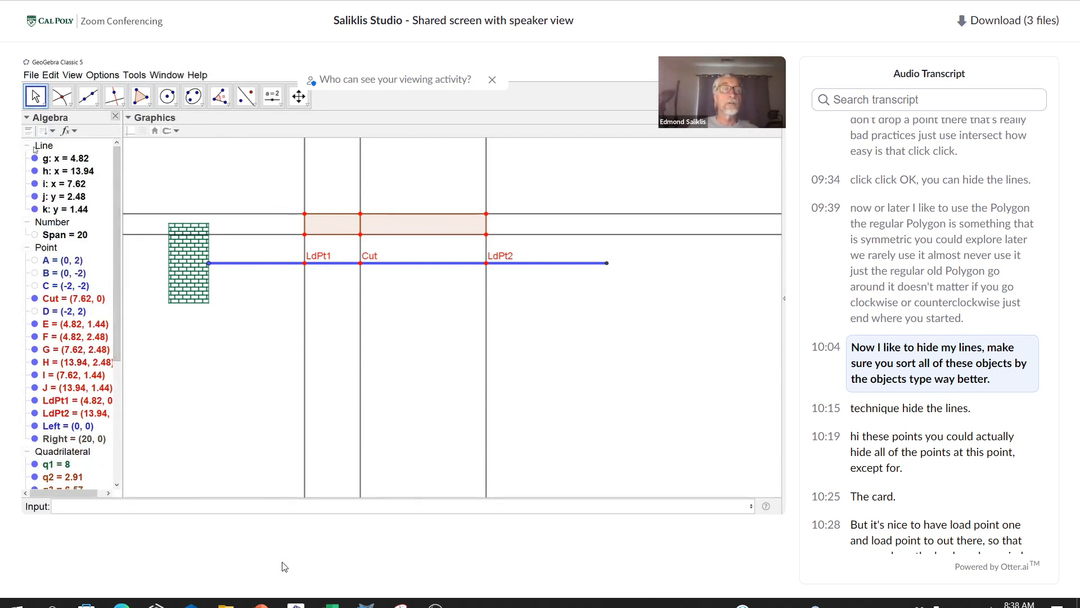
pyautogui.rightClick(35, 148)
pyautogui.click(73, 219)
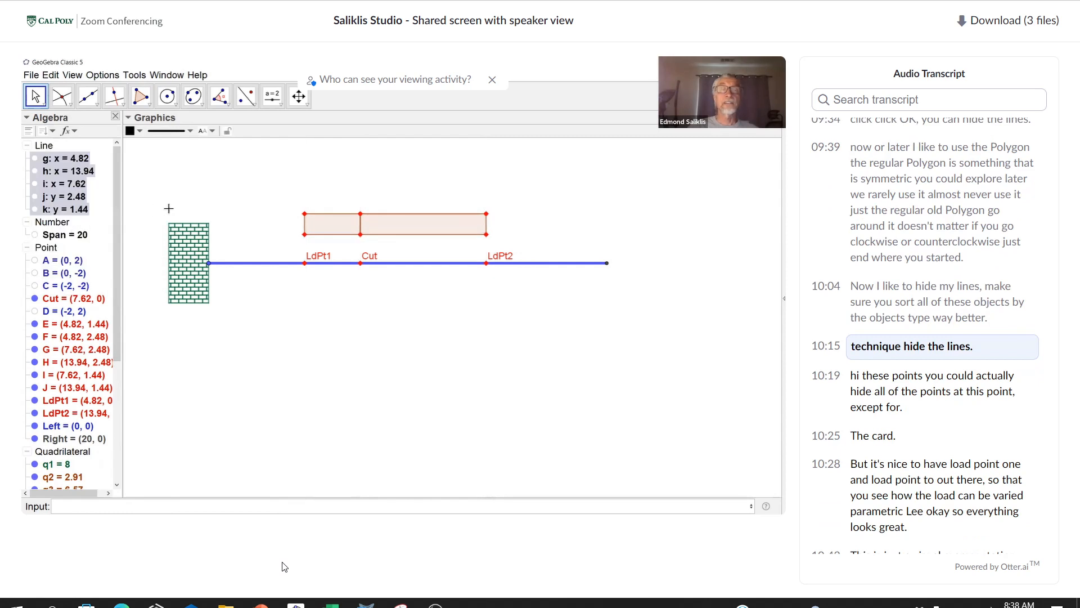
# - Hide the six corner points E, F, G, H, I and J of the two load quadrilaterals
pyautogui.rightClick(305, 214)
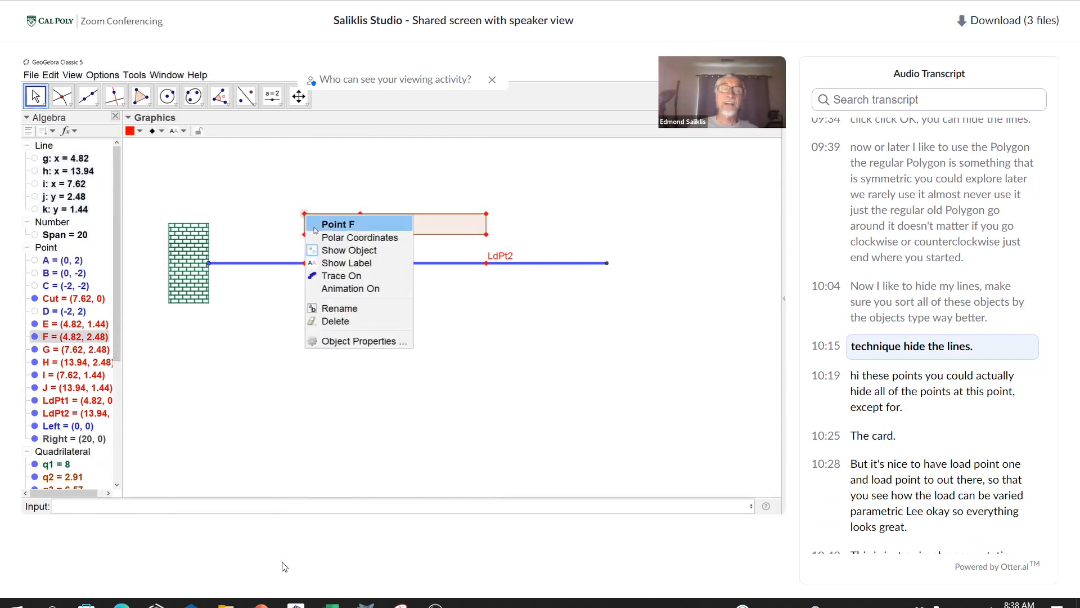
pyautogui.click(328, 253)
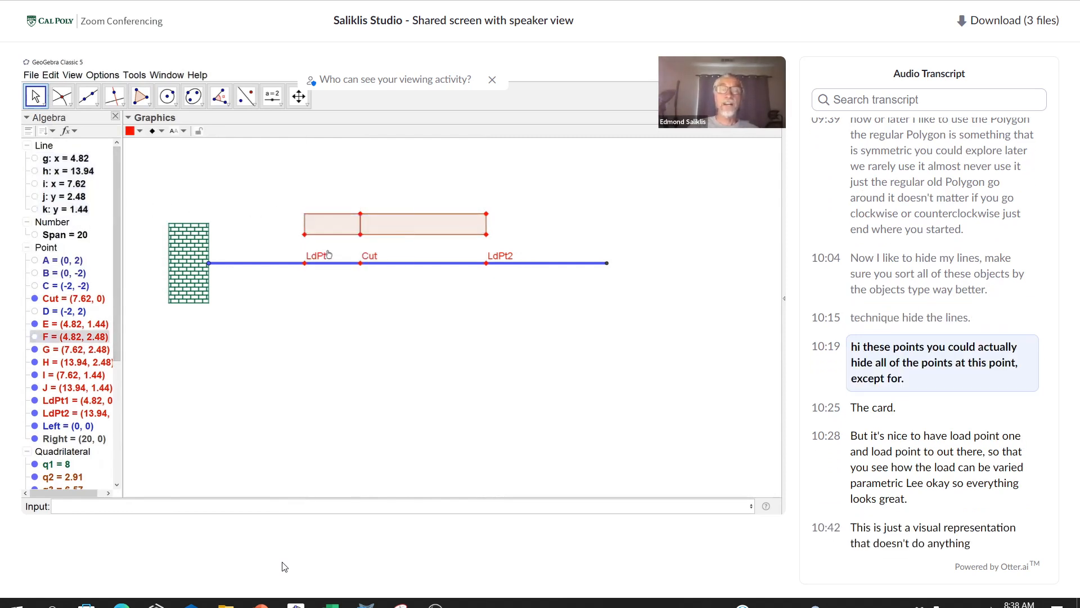
pyautogui.rightClick(304, 234)
pyautogui.click(339, 274)
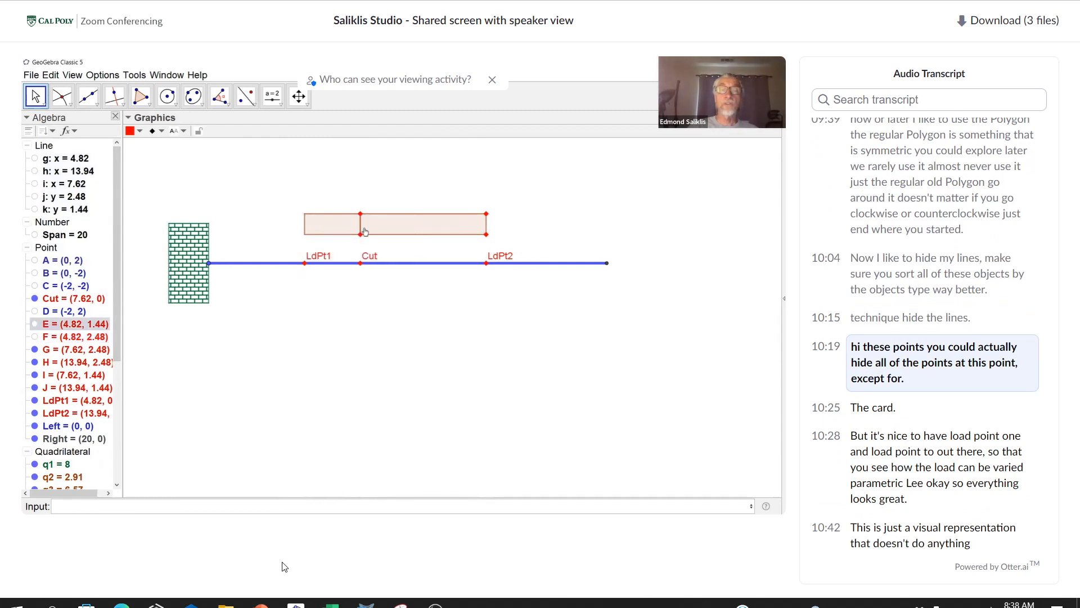
pyautogui.rightClick(361, 214)
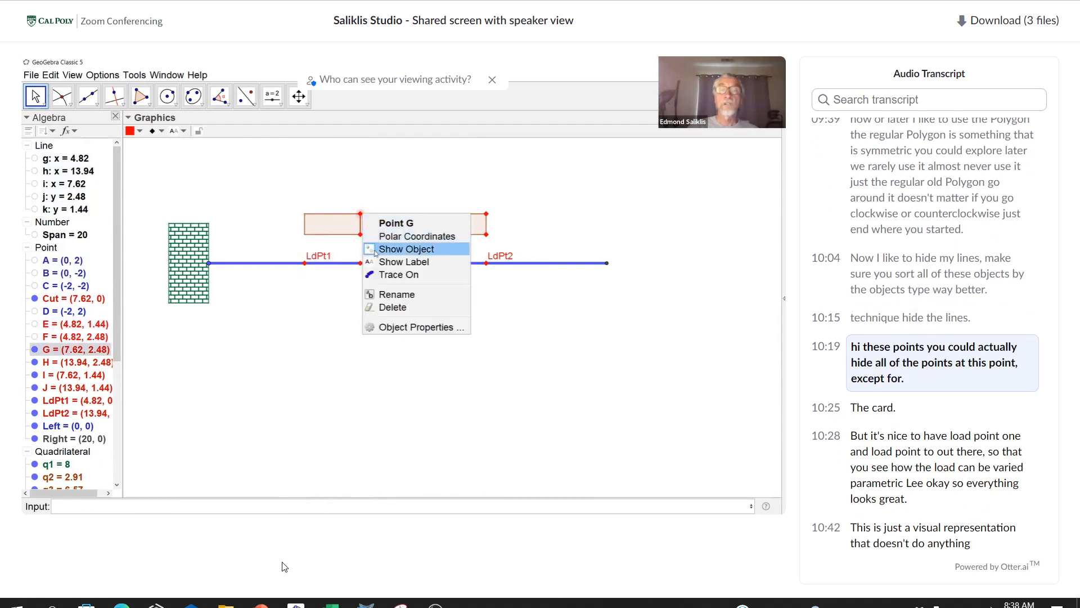
pyautogui.click(374, 250)
pyautogui.rightClick(361, 235)
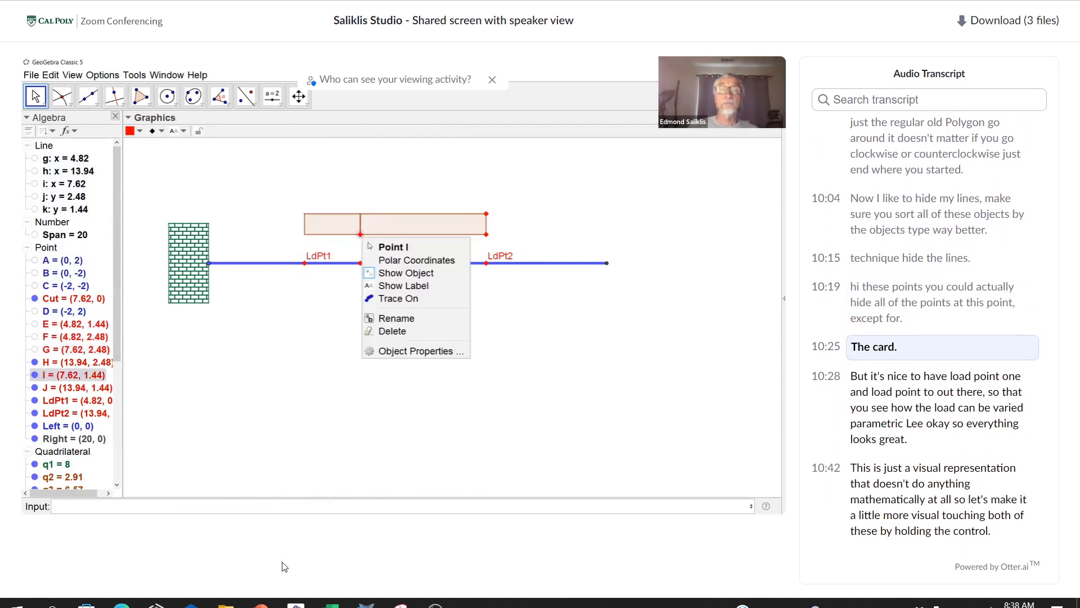
pyautogui.click(396, 273)
pyautogui.rightClick(487, 236)
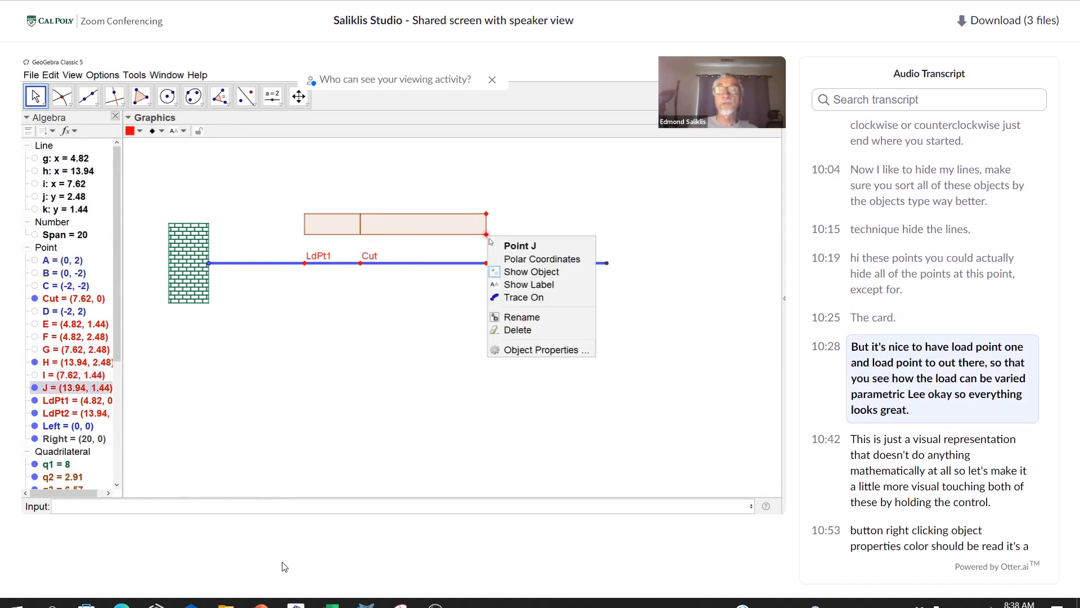
pyautogui.click(523, 273)
pyautogui.rightClick(487, 214)
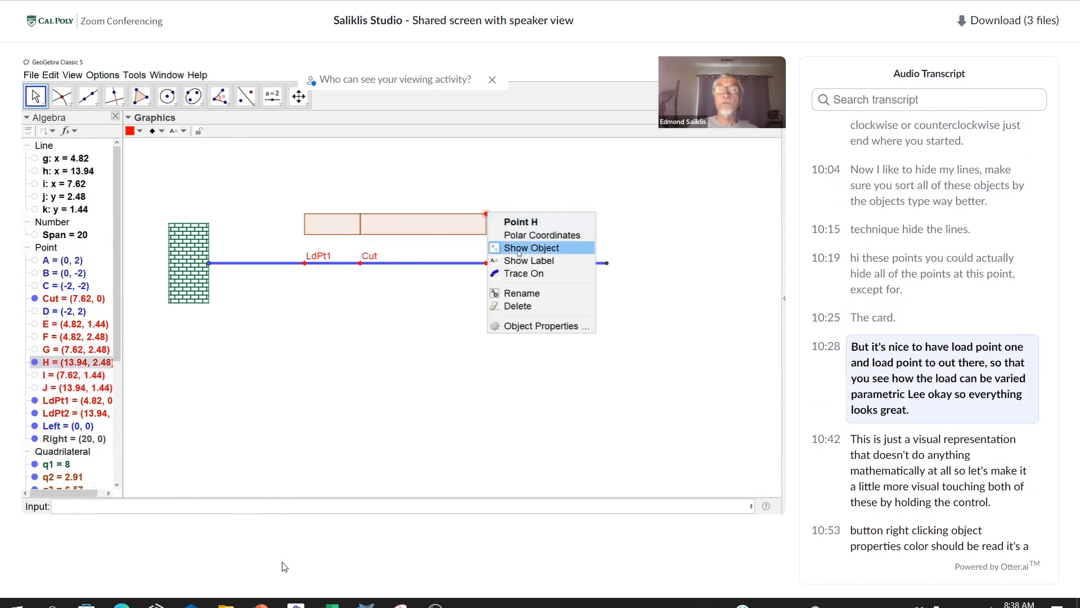
pyautogui.click(521, 251)
# - Reposition the points along the beam: LdPt1 to x = 5, LdPt2 to about x = 15.42 and Cut to about x = 8.66
pyautogui.moveTo(307, 266)
pyautogui.mouseDown()
pyautogui.moveTo(262, 266)
pyautogui.moveTo(308, 265)
pyautogui.mouseUp()
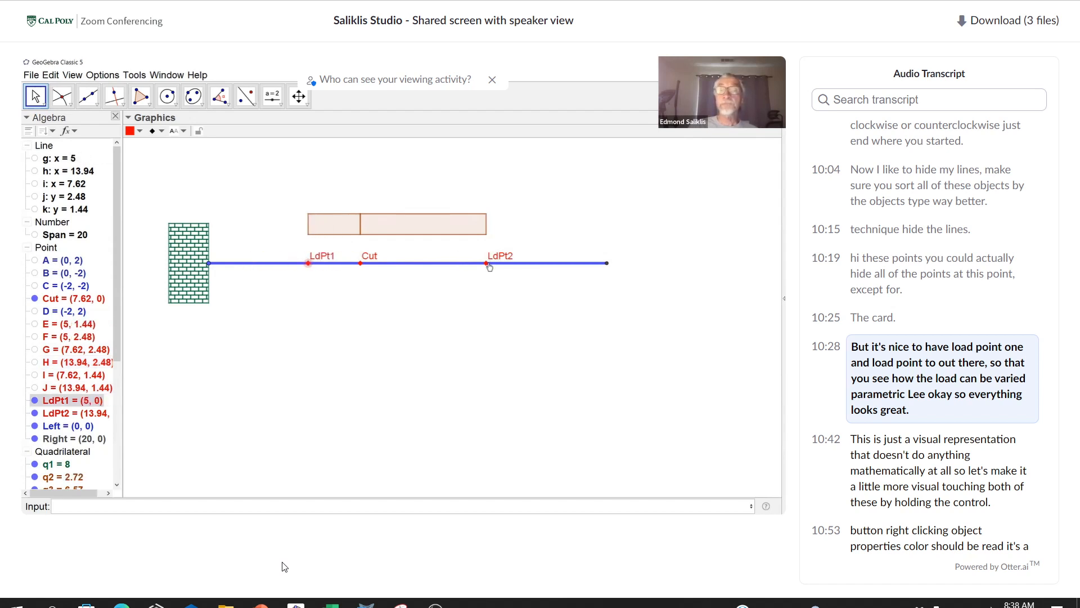
pyautogui.moveTo(487, 263); pyautogui.dragTo(514, 261)
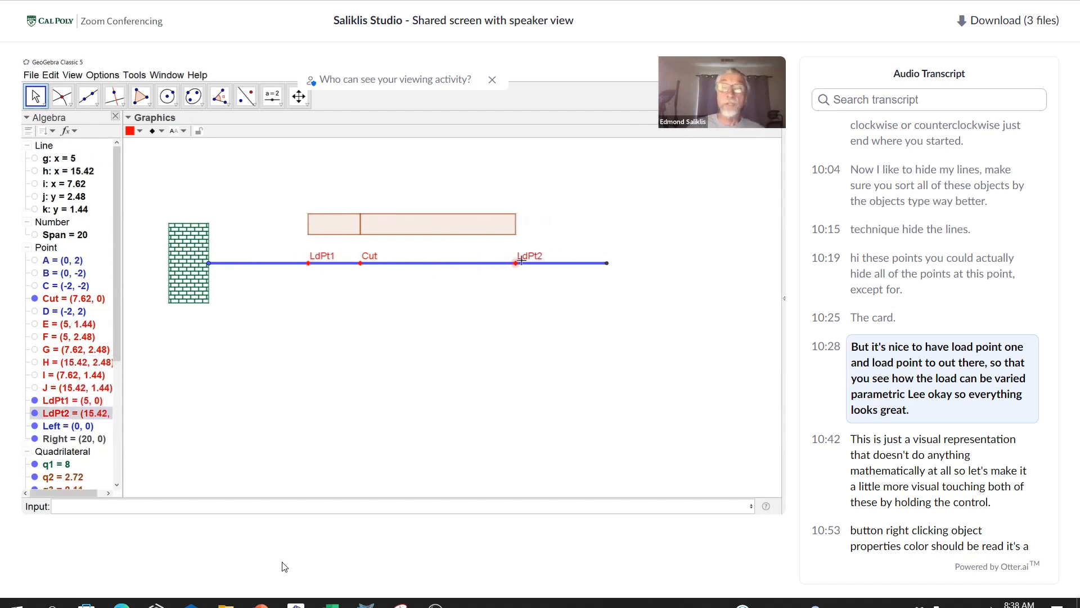
pyautogui.moveTo(360, 263)
pyautogui.mouseDown()
pyautogui.moveTo(456, 273)
pyautogui.moveTo(381, 264)
pyautogui.mouseUp()
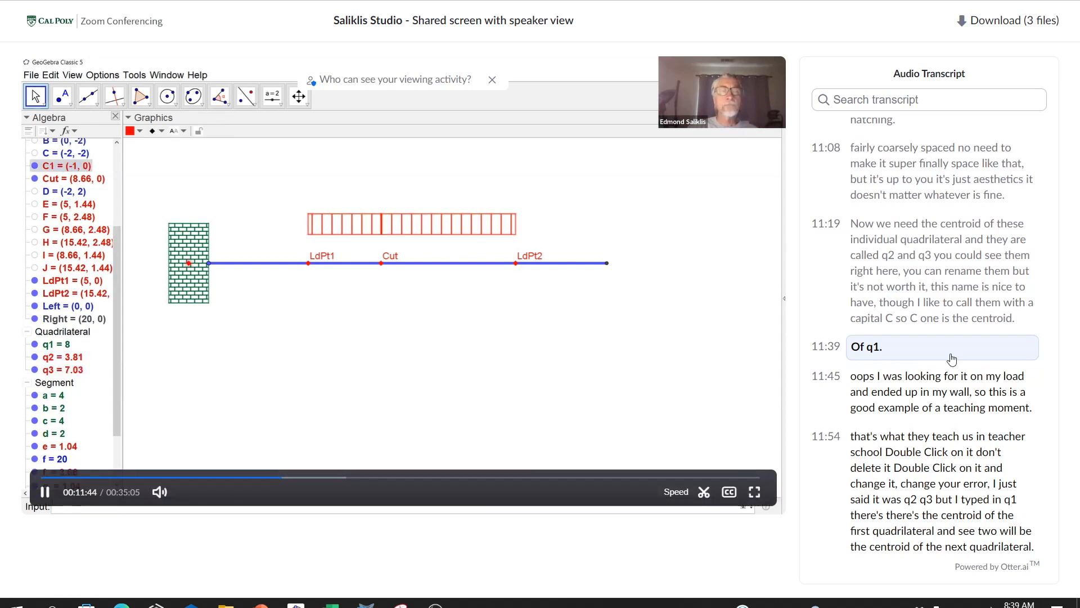
# - Append "Ooops!" to the 11:39 caption "Of q1." in the recording's transcript and save it
pyautogui.click(887, 315)
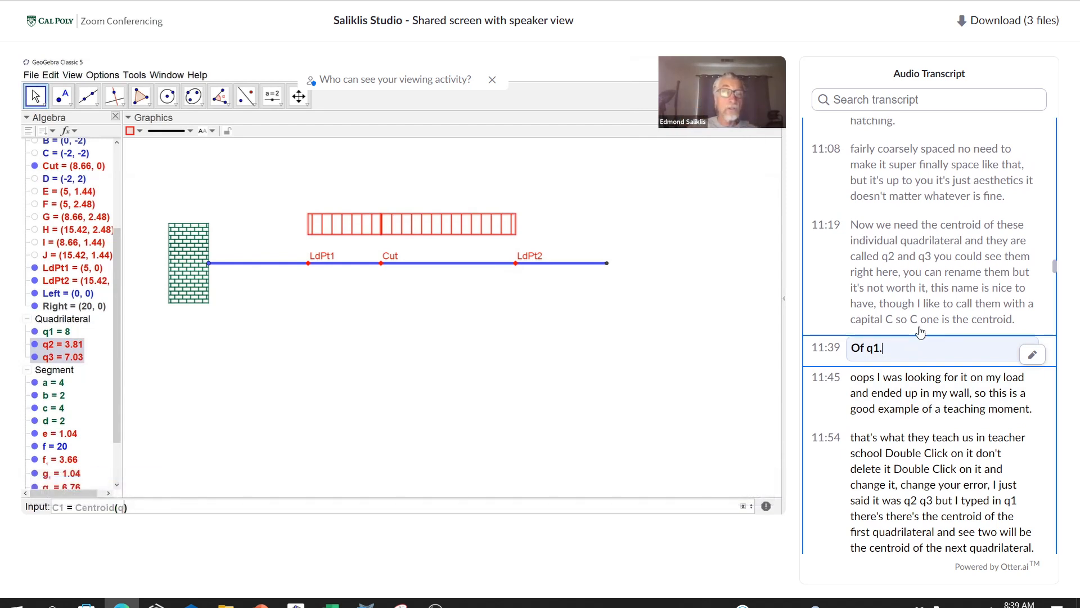
pyautogui.click(1033, 354)
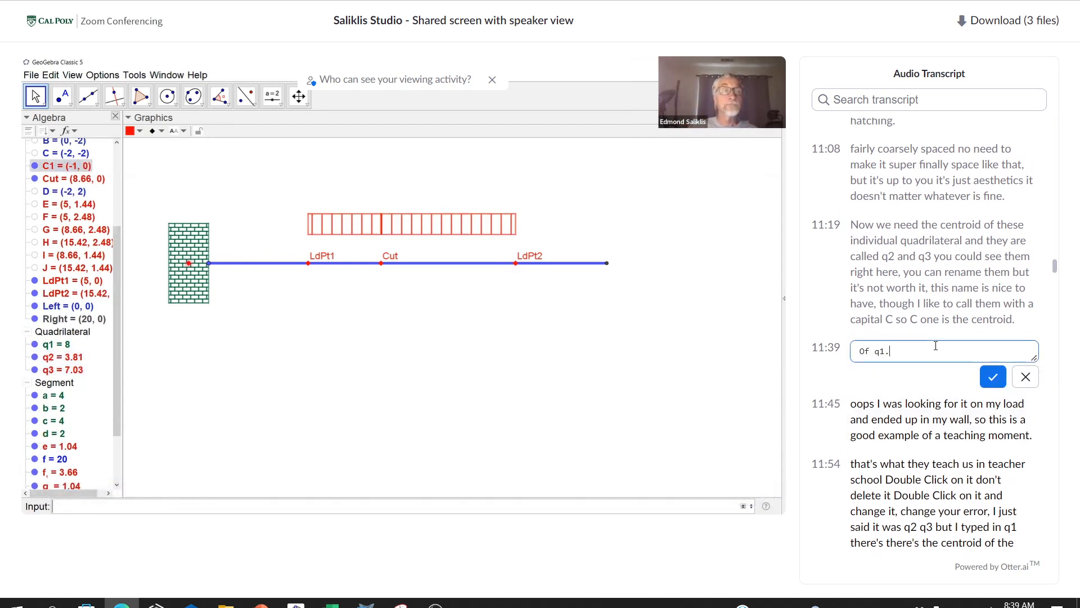
pyautogui.write('Ooops!')
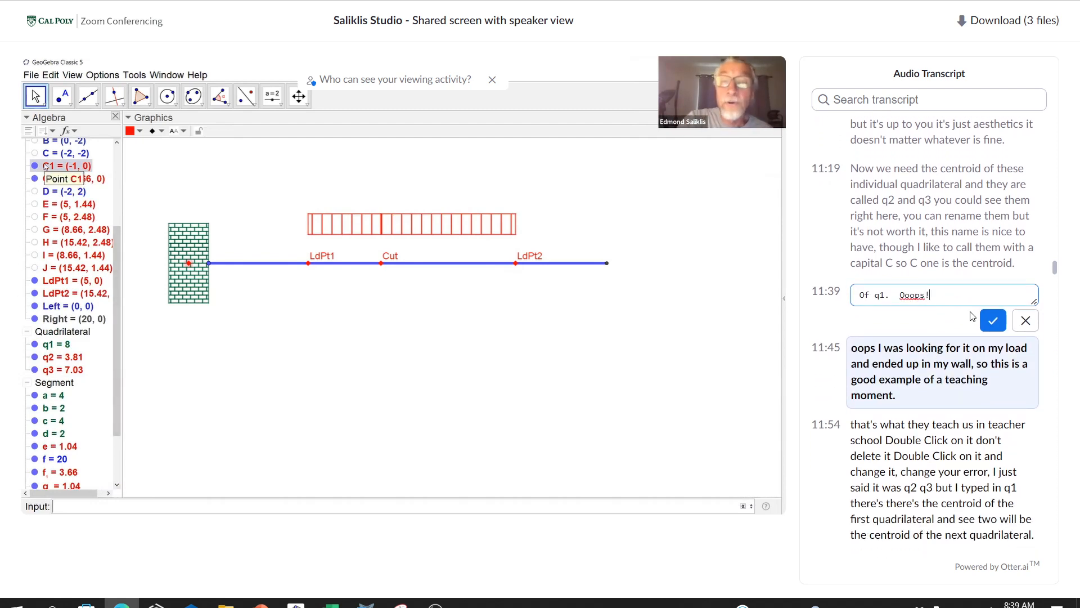
pyautogui.click(993, 320)
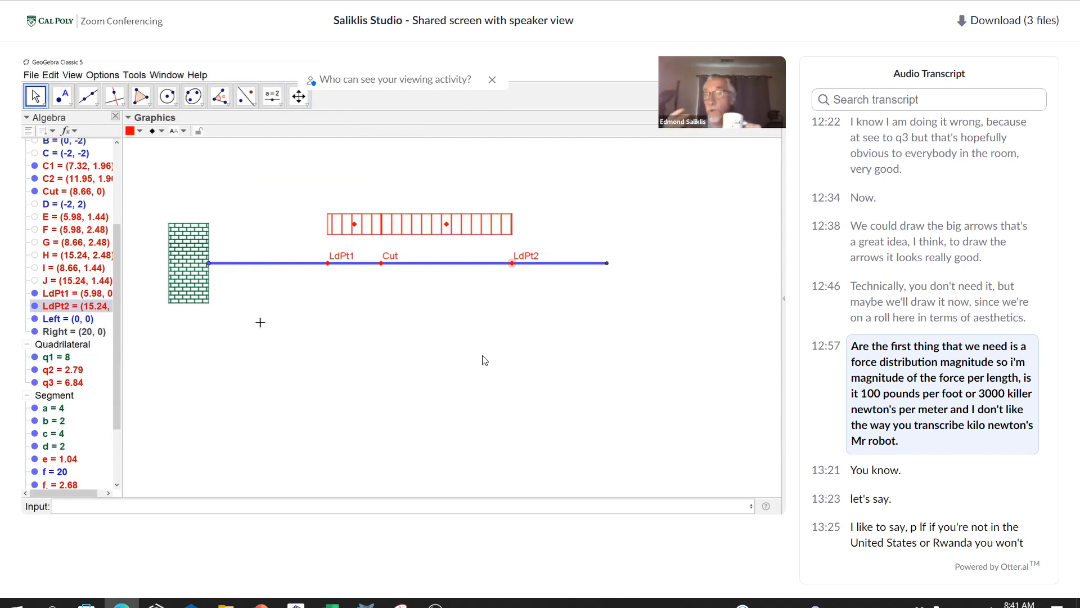
# - Correct "killer newton's" to "kilo newton's" in the 12:57 transcript caption and save the edit
pyautogui.click(1030, 449)
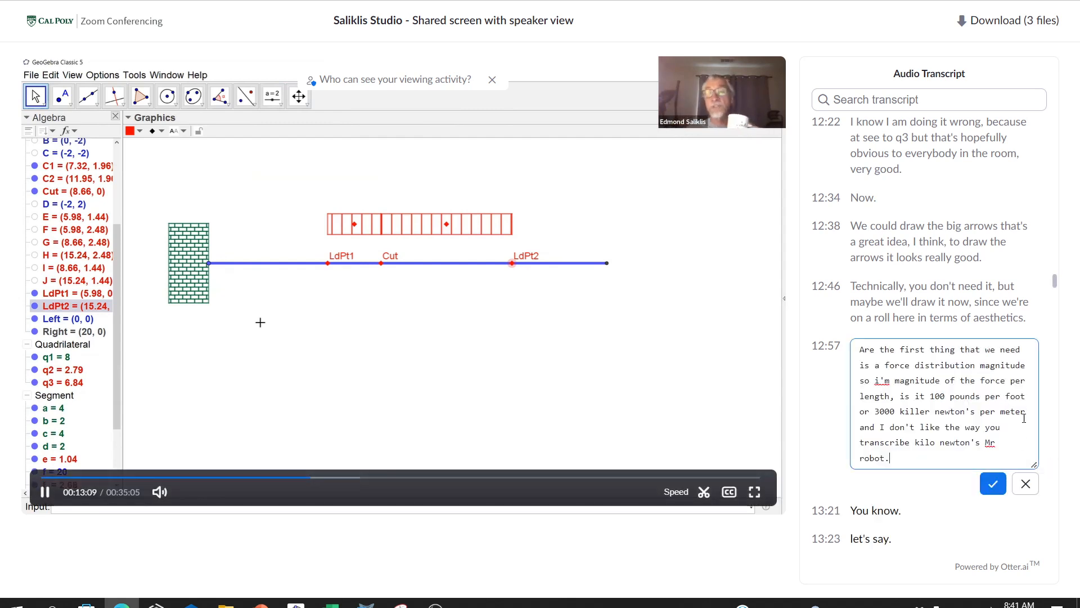
pyautogui.click(929, 411)
pyautogui.press('BackSpace')
pyautogui.press('BackSpace')
pyautogui.press('BackSpace')
pyautogui.write('o')
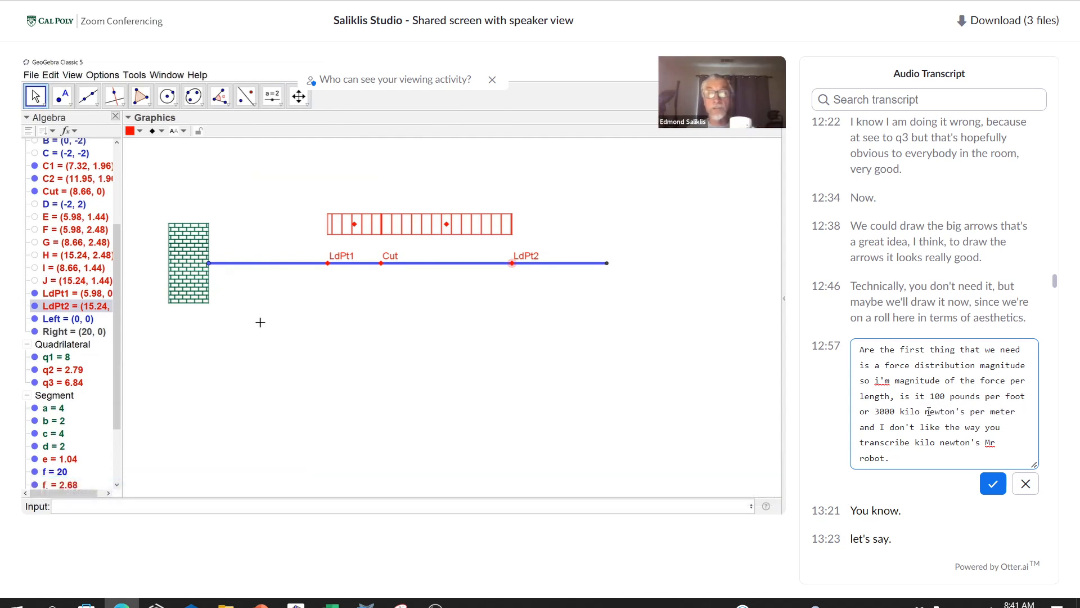
pyautogui.click(992, 483)
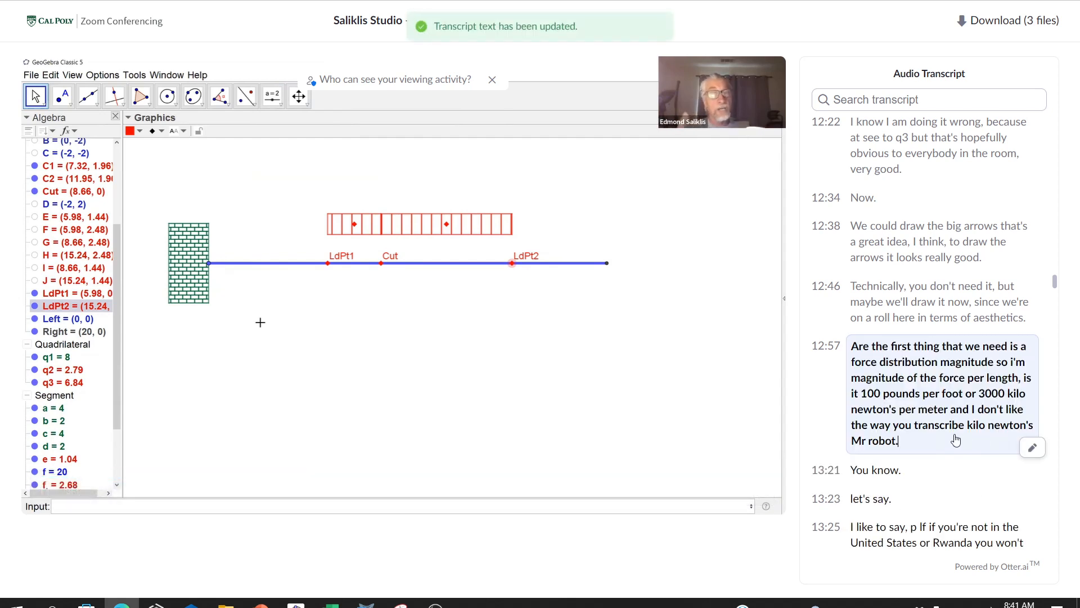
pyautogui.click(1032, 447)
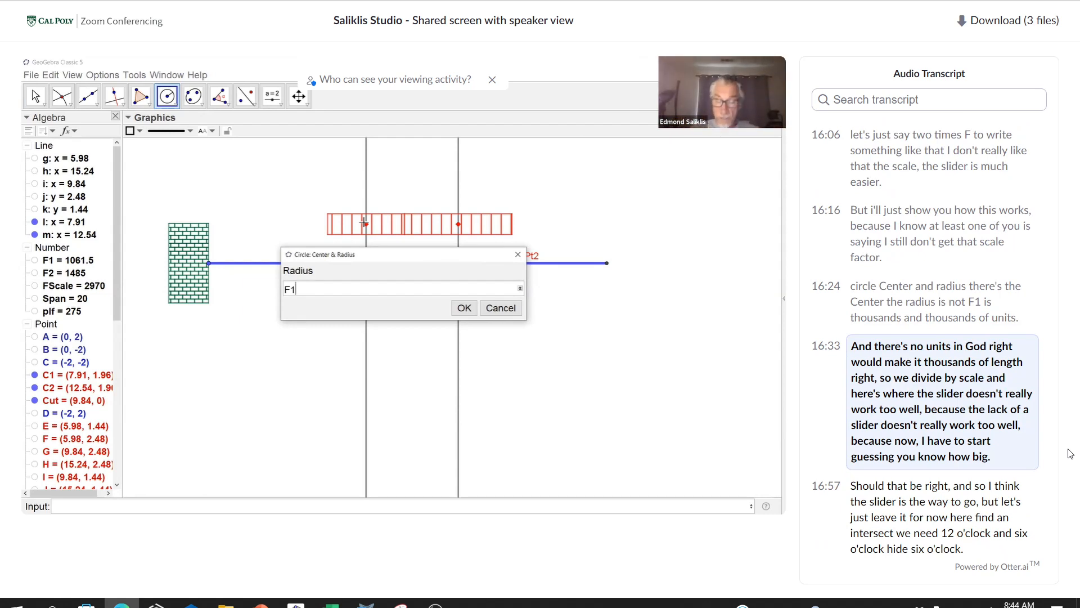
# - Create a circle centered on the centroid C1 with radius F1/FScale
pyautogui.write('ca')
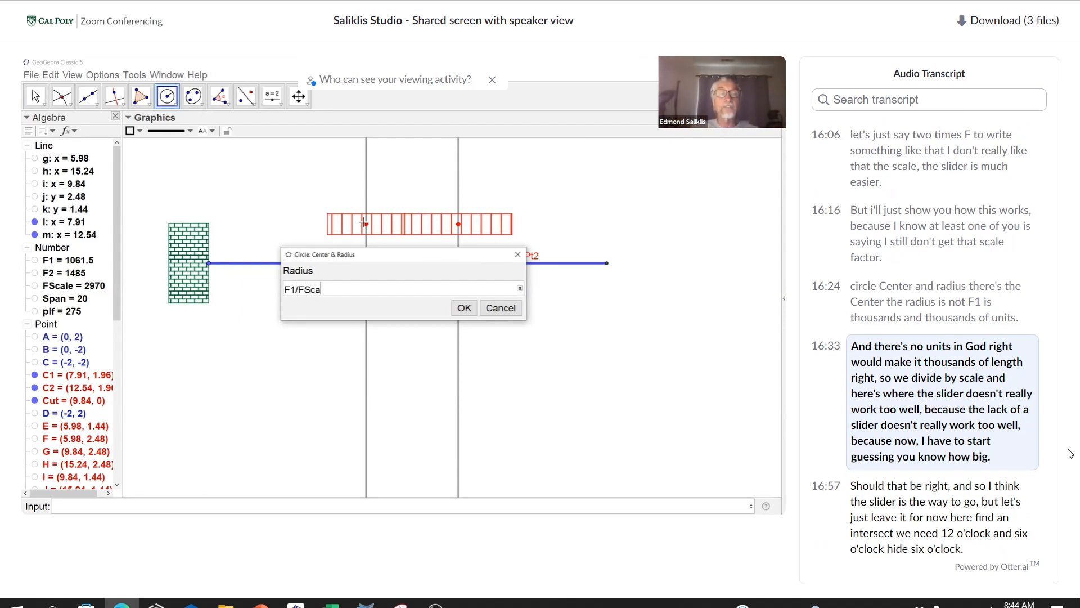
pyautogui.write('le')
pyautogui.press('Return')
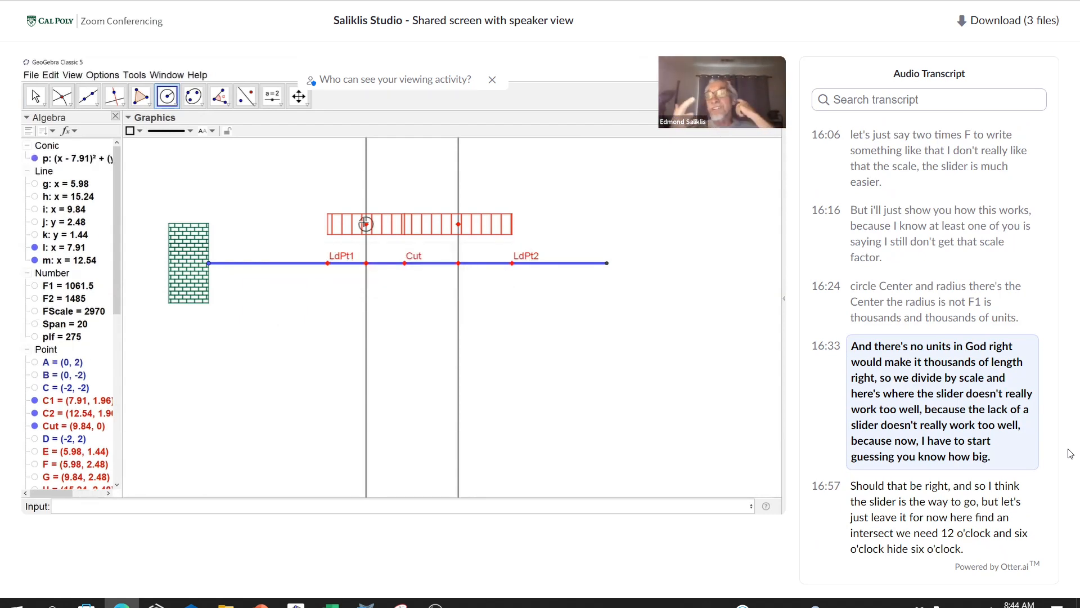
# - Redefine the number FScale, replacing its F2-based expression with 200
pyautogui.doubleClick(99, 312)
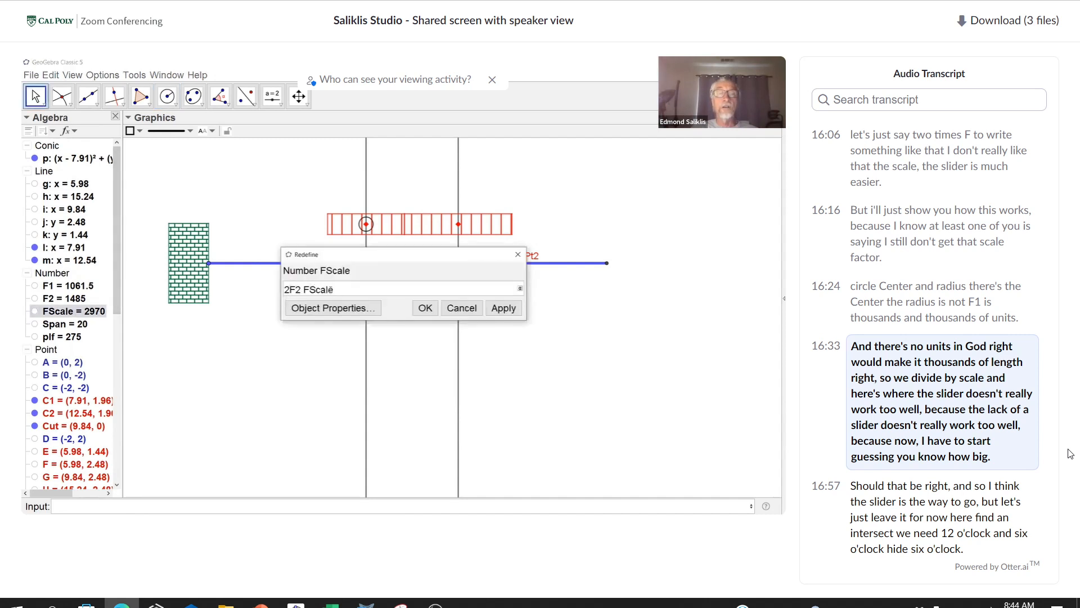
pyautogui.moveTo(332, 289); pyautogui.dragTo(261, 291)
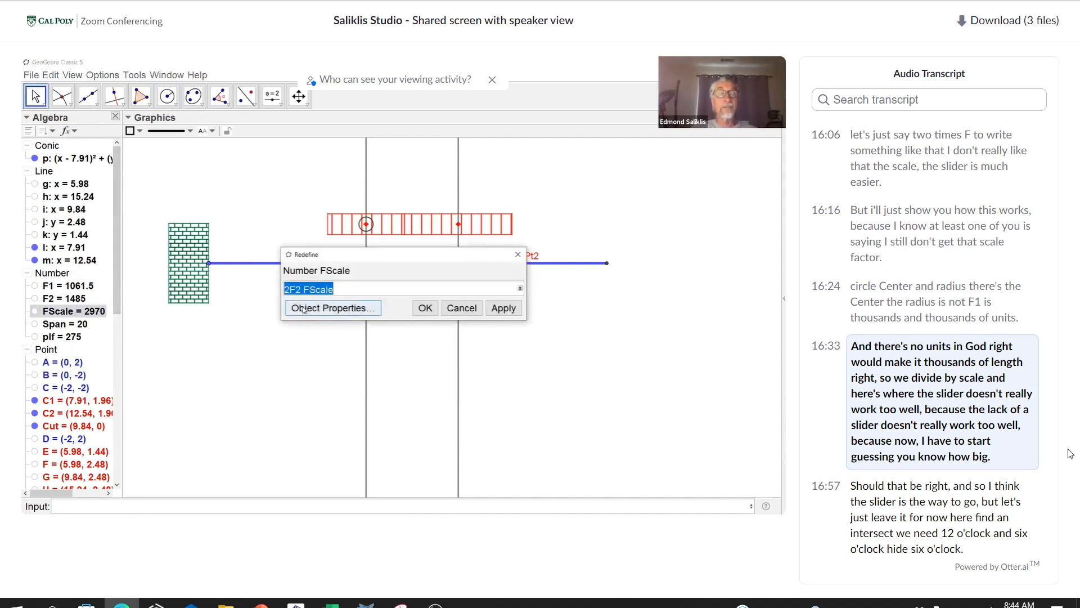
pyautogui.write('200')
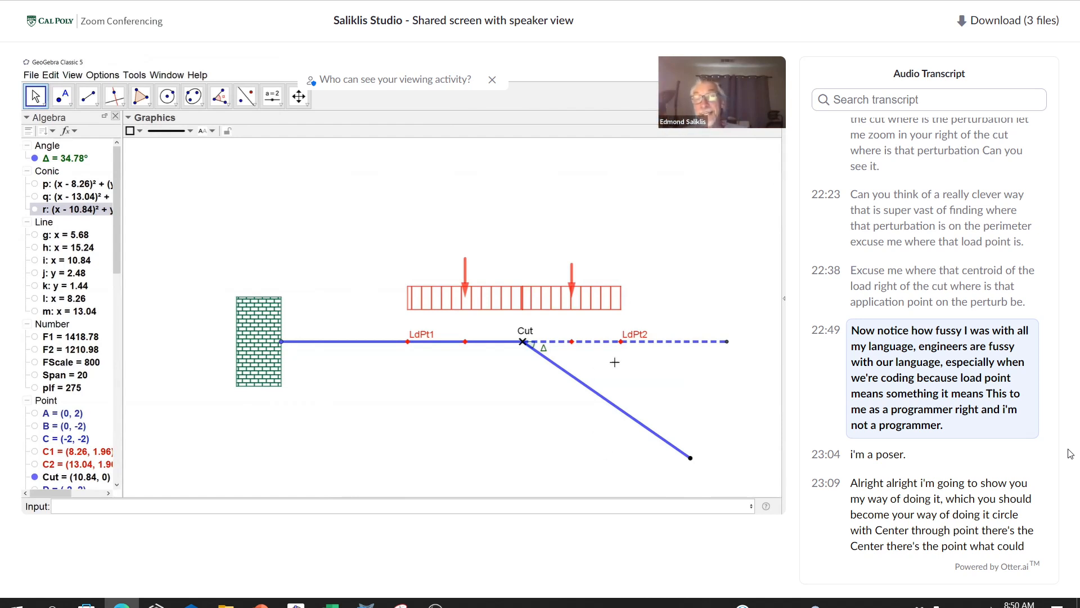
# - Widen the distributed load by moving LdPt2 to about x = 15.92 and LdPt1 to about x = 4.48
pyautogui.moveTo(621, 343)
pyautogui.mouseDown()
pyautogui.moveTo(645, 349)
pyautogui.moveTo(625, 348)
pyautogui.moveTo(636, 345)
pyautogui.mouseUp()
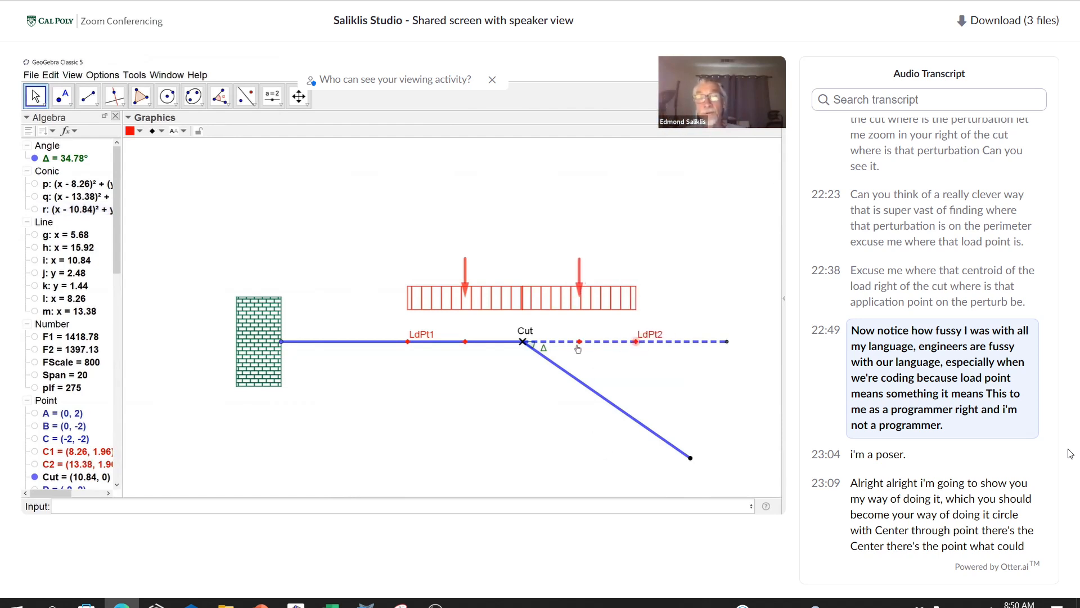
pyautogui.moveTo(409, 346); pyautogui.dragTo(382, 347)
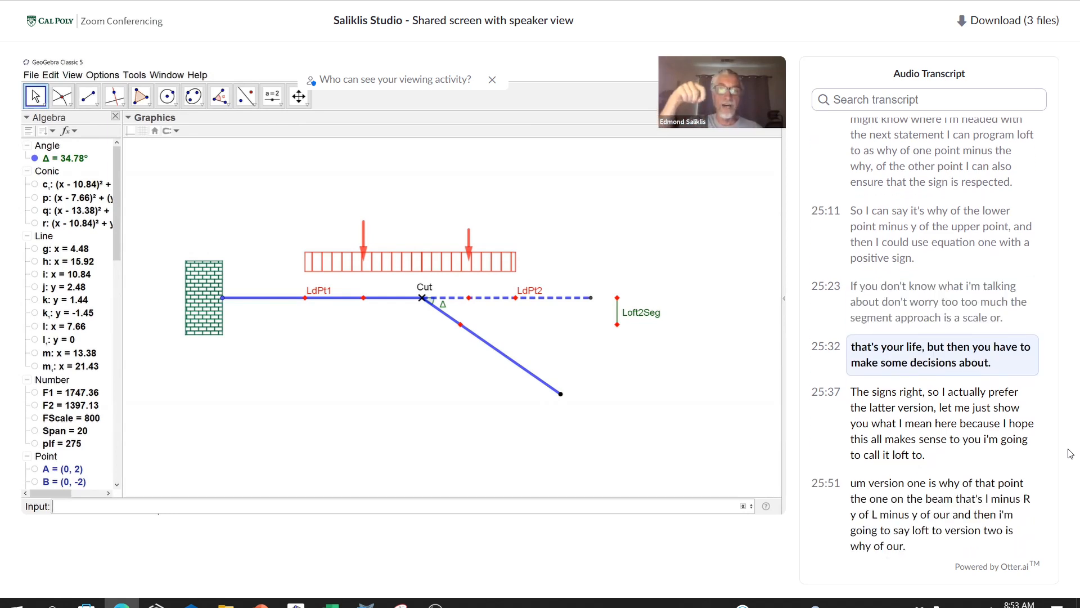
# - Correct "life" to "loft" in the 25:32 transcript caption and save the edit
pyautogui.click(1032, 364)
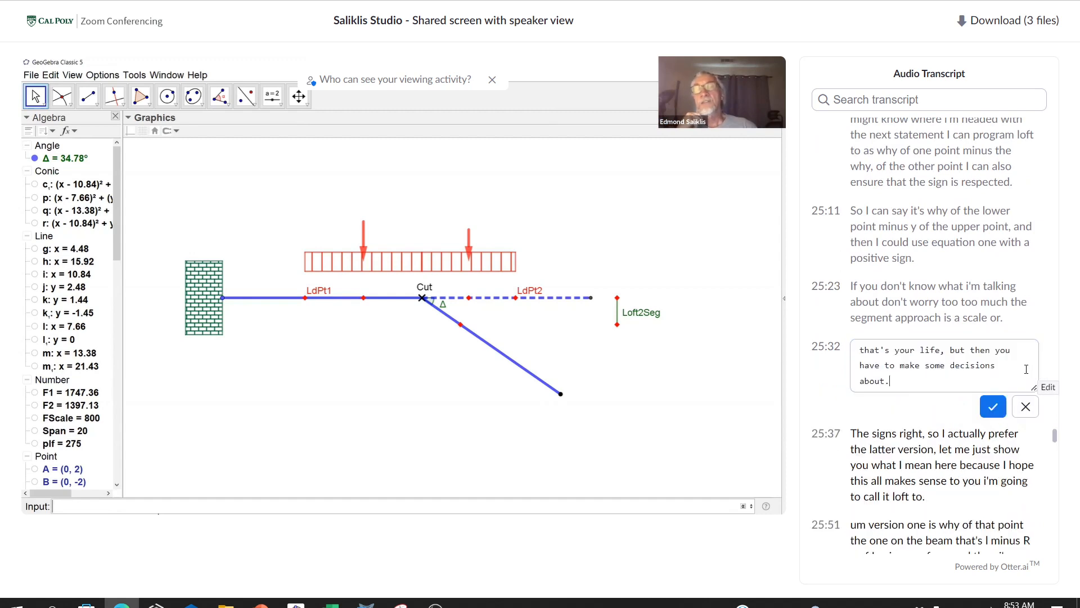
pyautogui.moveTo(927, 262); pyautogui.dragTo(939, 268)
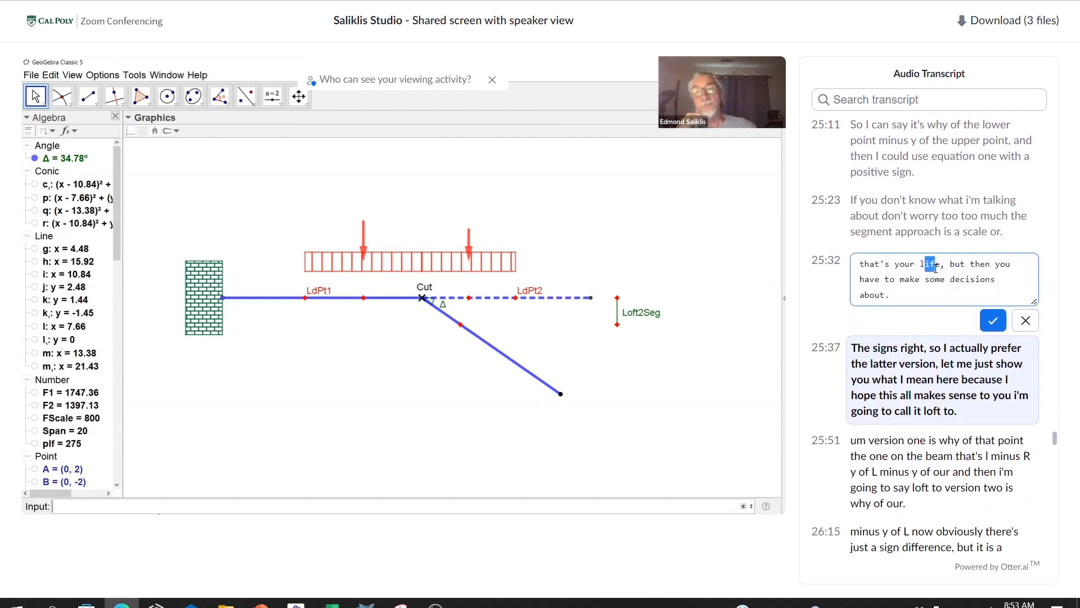
pyautogui.write('o')
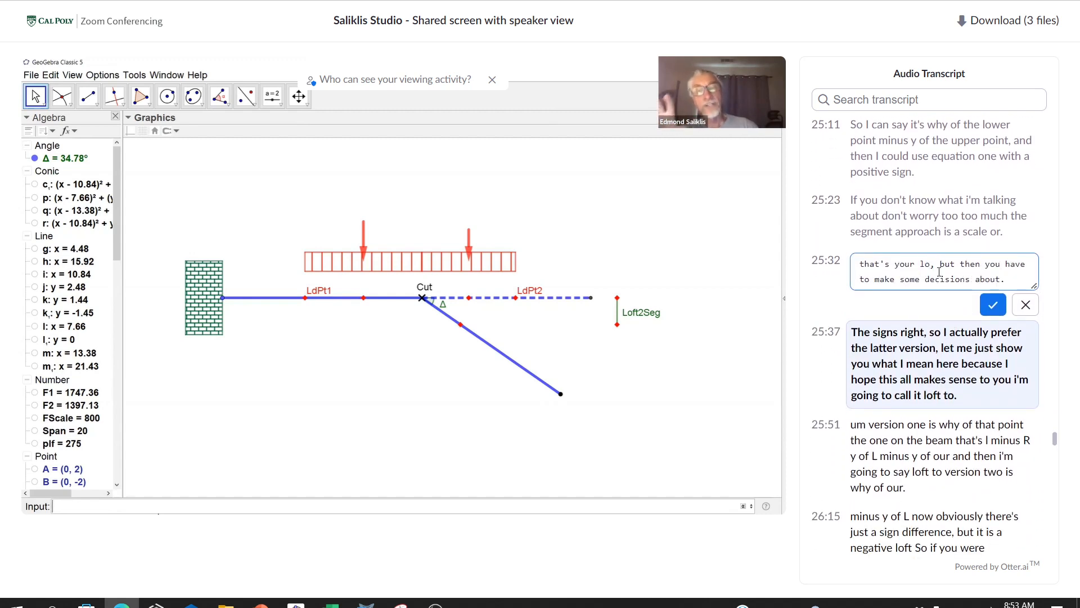
pyautogui.write('ft')
pyautogui.click(993, 304)
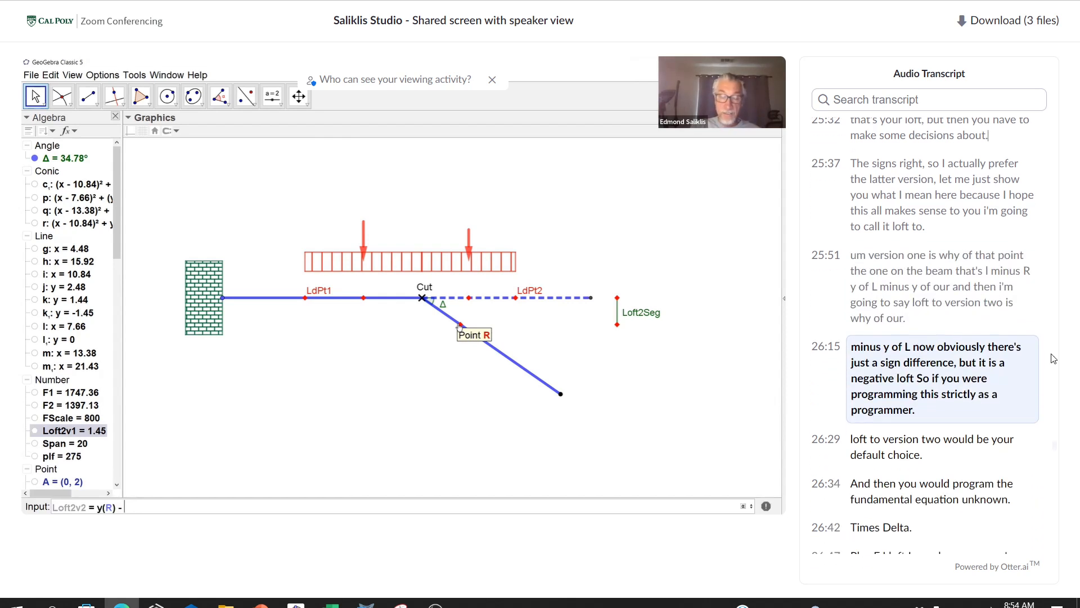
# - Append "F2 !!! sorry!" to the 28:57 transcript caption "i'm the one." and save the edit
pyautogui.moveTo(477, 291)
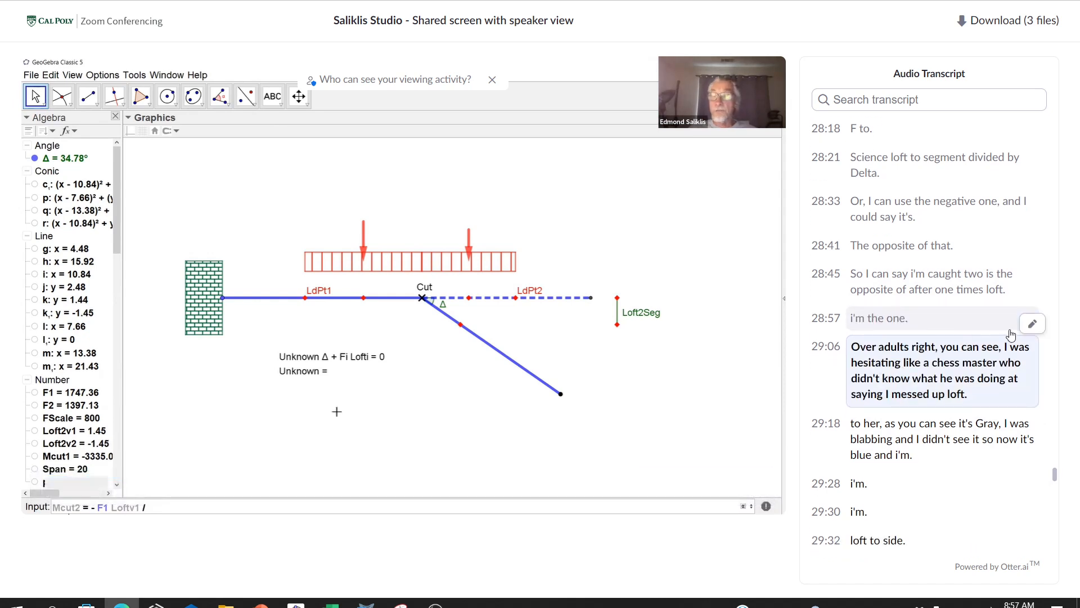
pyautogui.click(1031, 325)
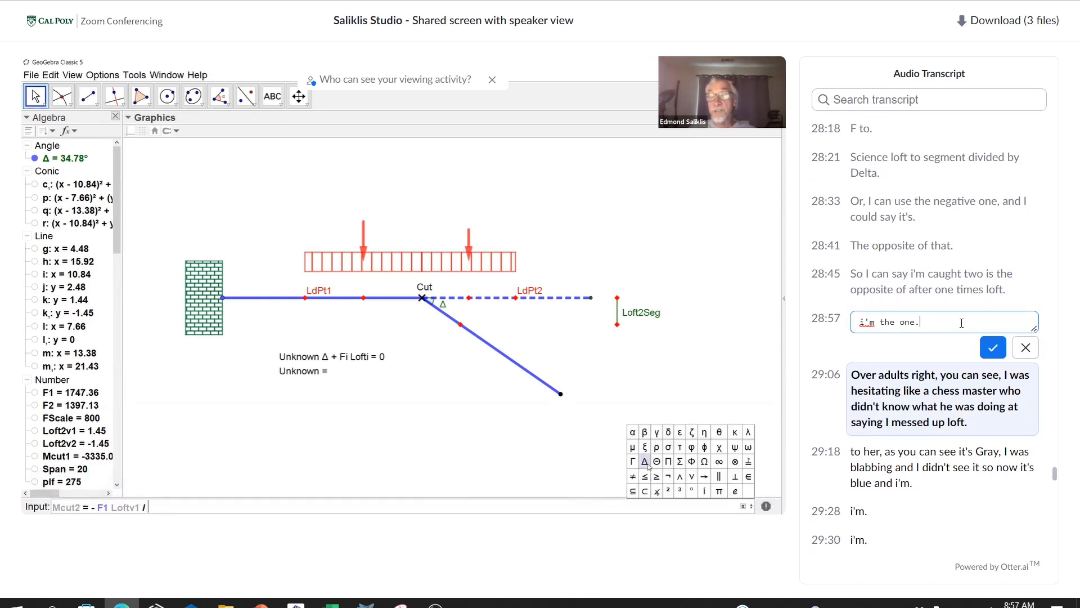
pyautogui.write('F@')
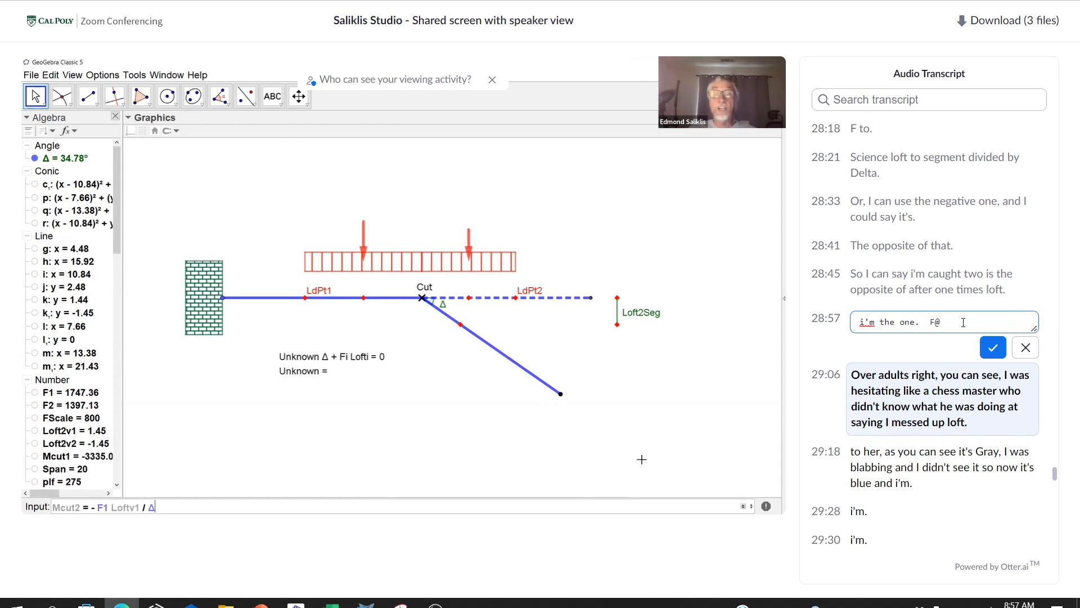
pyautogui.press('BackSpace')
pyautogui.write('2  !!!')
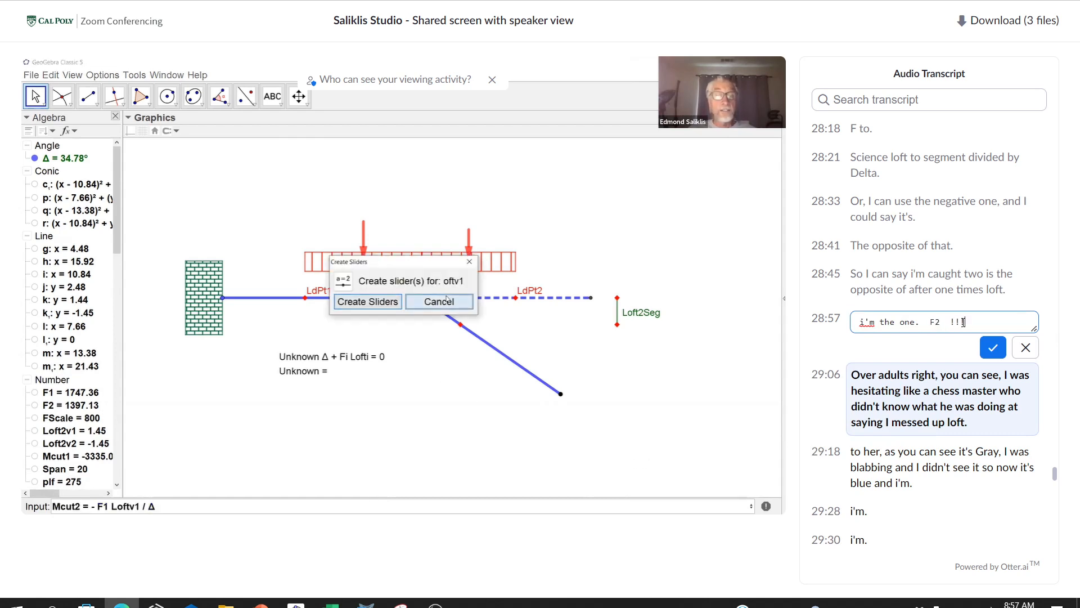
pyautogui.write(' s')
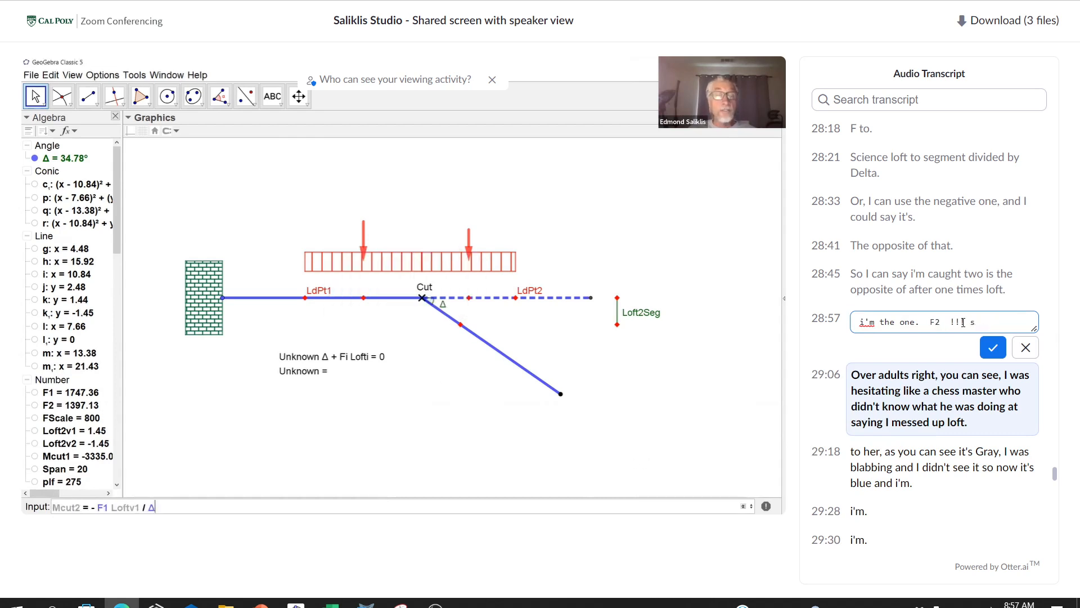
pyautogui.write('orry!')
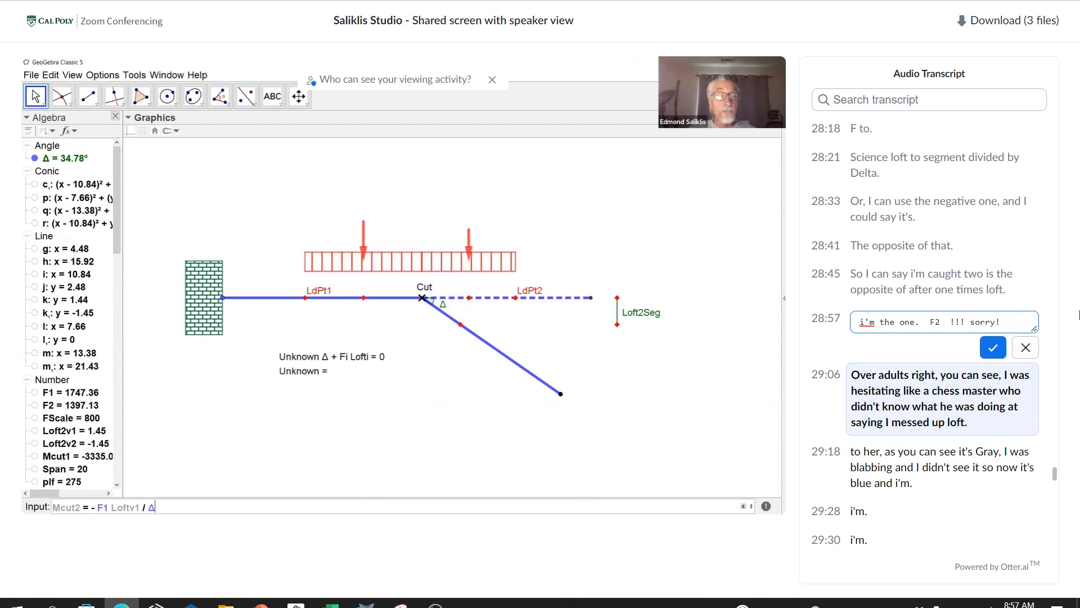
pyautogui.click(993, 348)
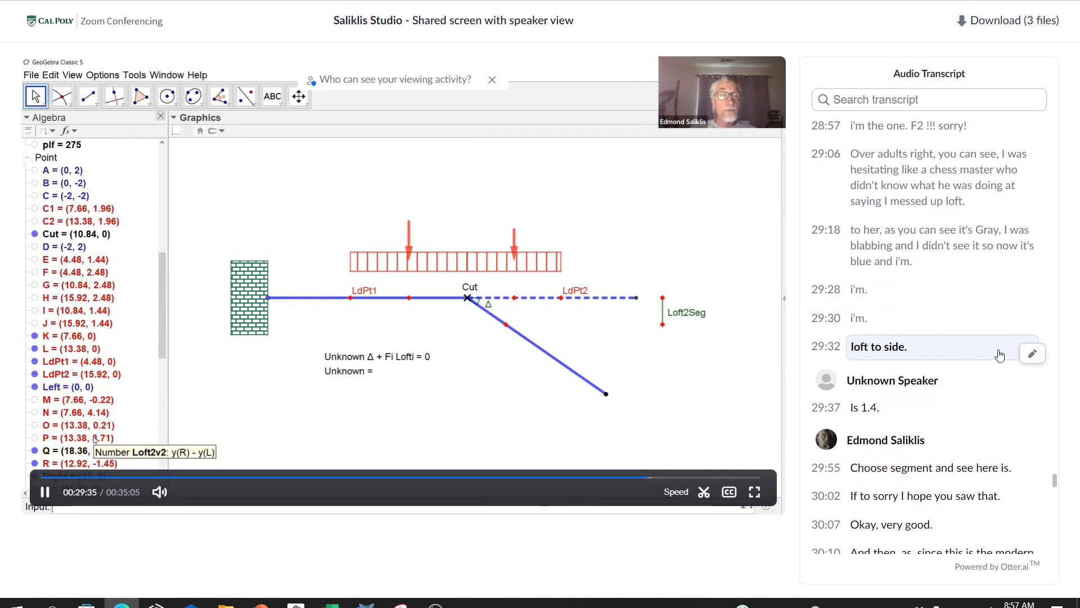
# - Append "F2!! Sorry" to the 29:32 transcript caption "loft to side." and save the edit
pyautogui.click(1032, 354)
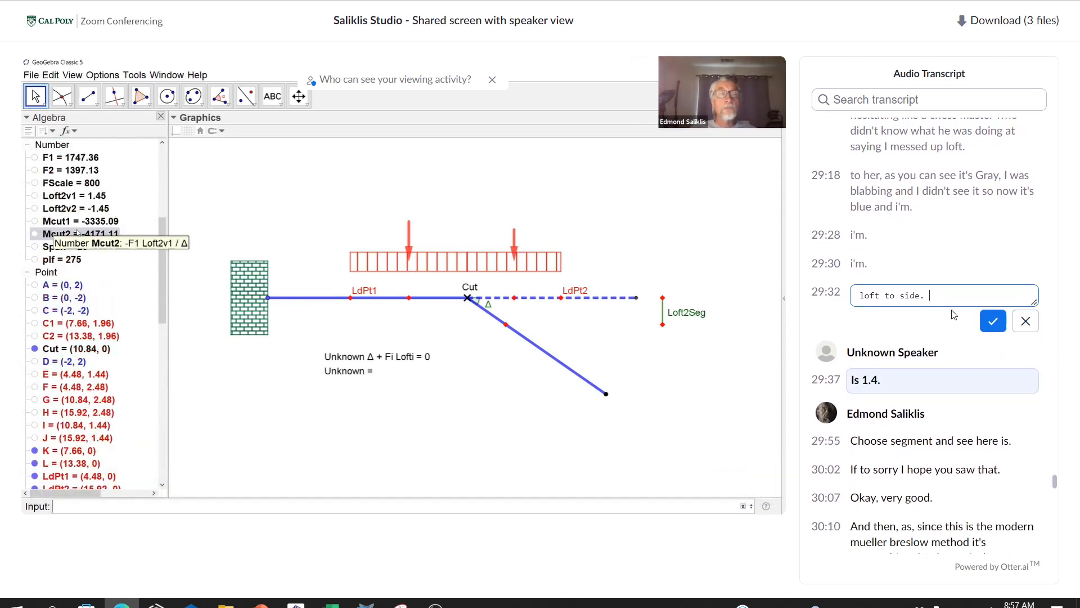
pyautogui.write('F2!!')
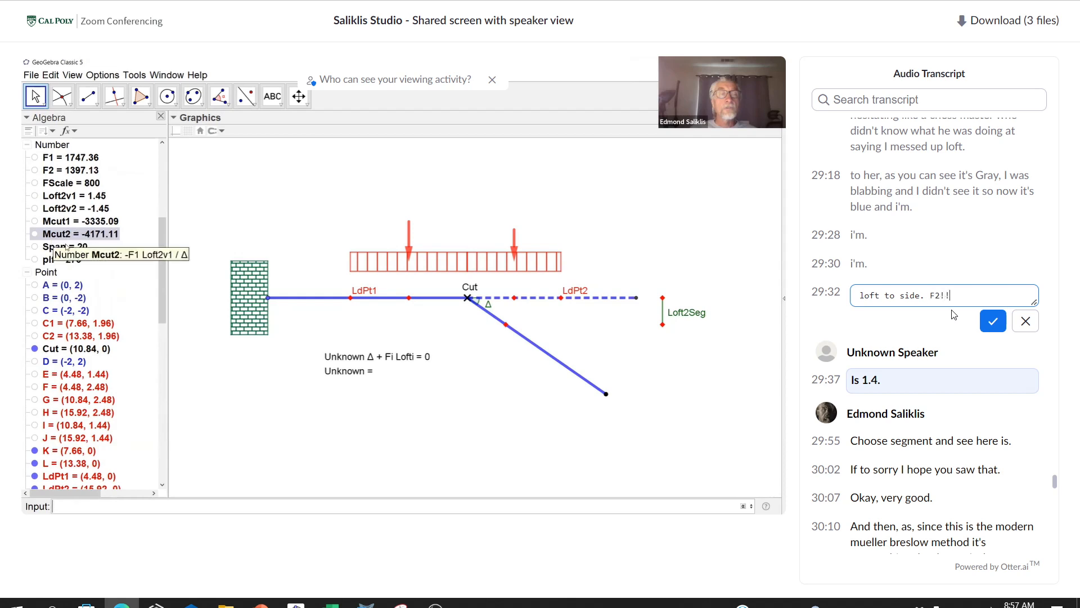
pyautogui.write('  Sorry')
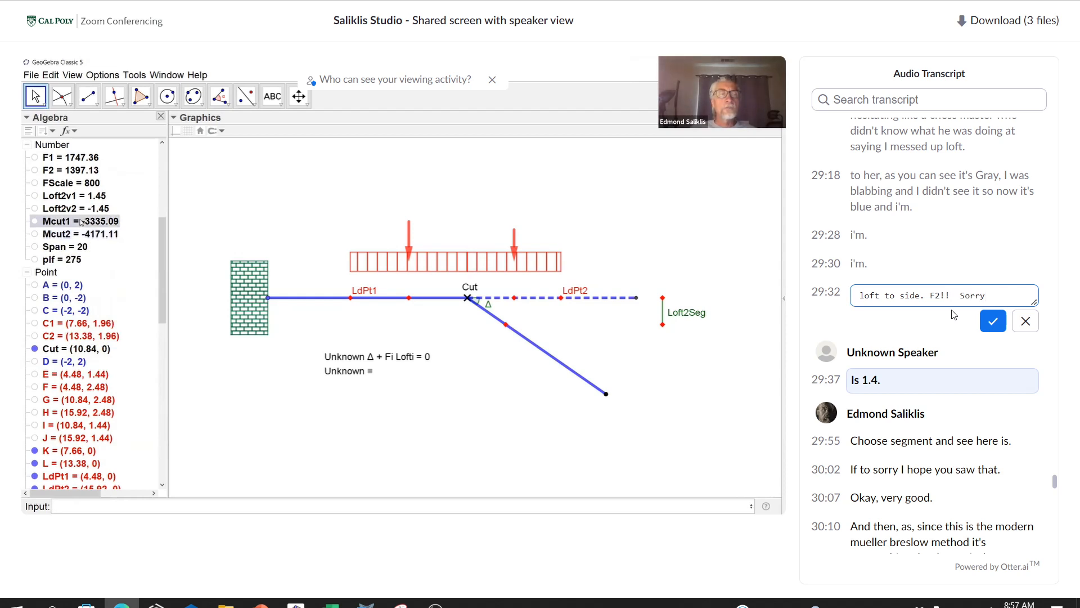
pyautogui.click(994, 321)
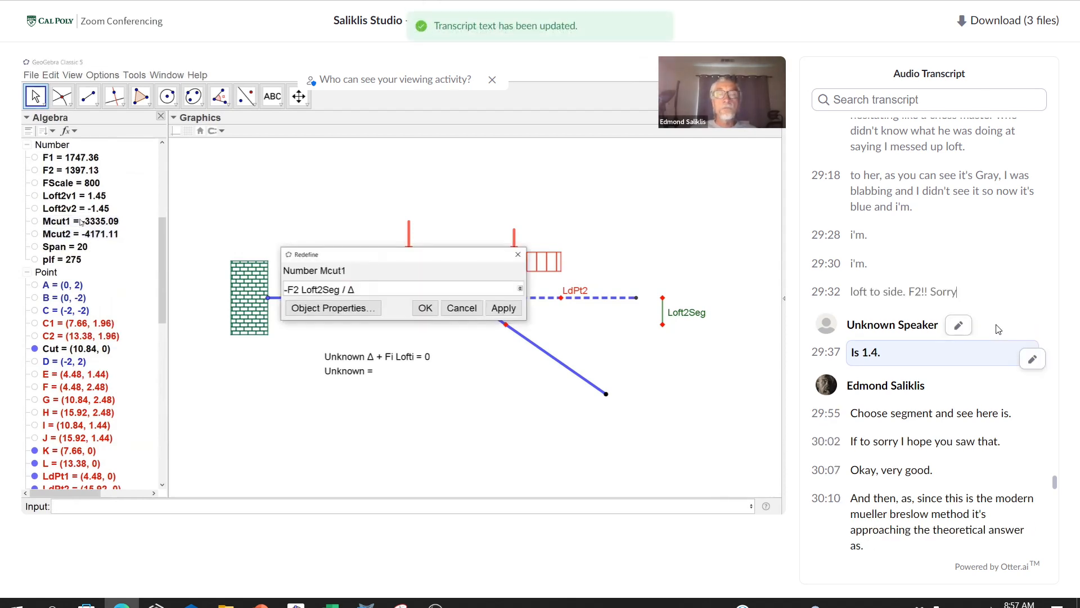